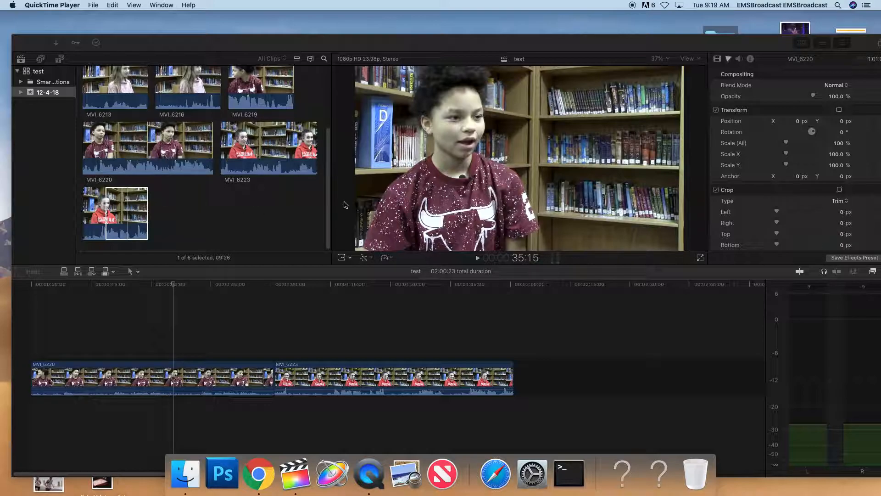
- Switch to Final Cut Pro and compare frames of the MVI_6220 and MVI_6223 clips in the timeline
click(327, 204)
scroll(327, 204, up, 2)
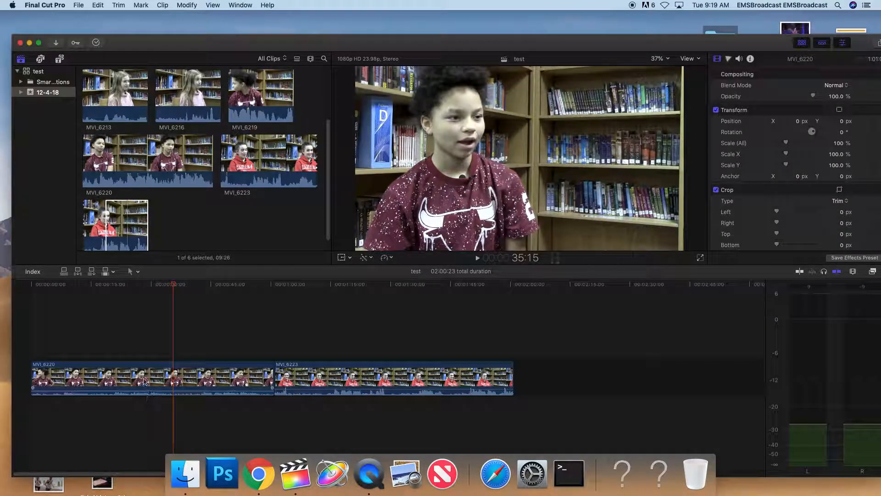
click(130, 350)
click(348, 343)
click(210, 329)
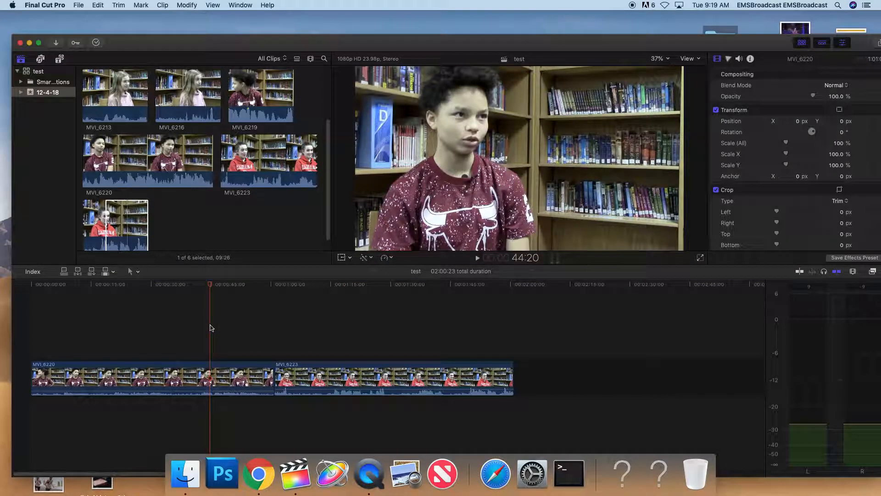
click(359, 340)
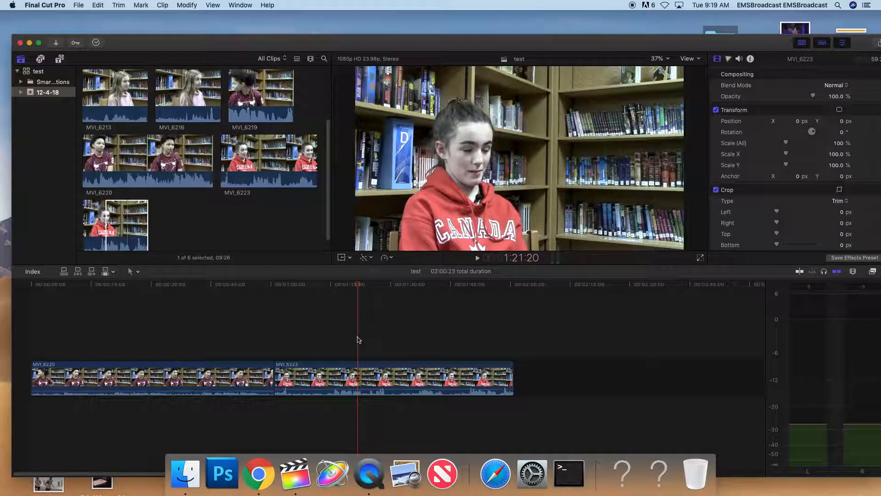
click(132, 336)
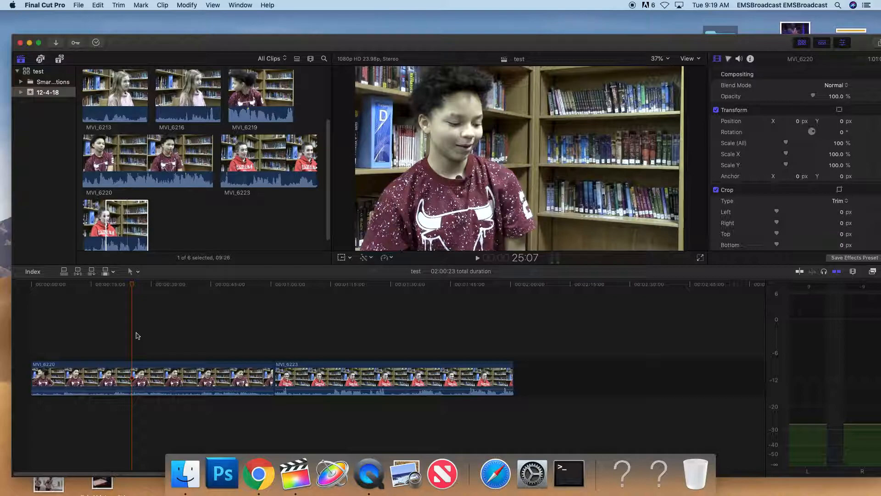
- Show the video scopes beside the viewer and set the waveform to the Luma channel
key(super+7)
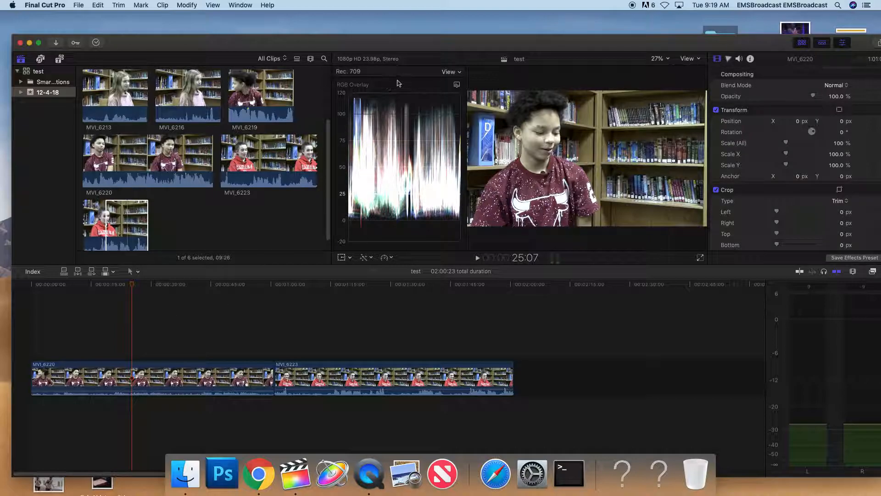
click(457, 74)
click(457, 75)
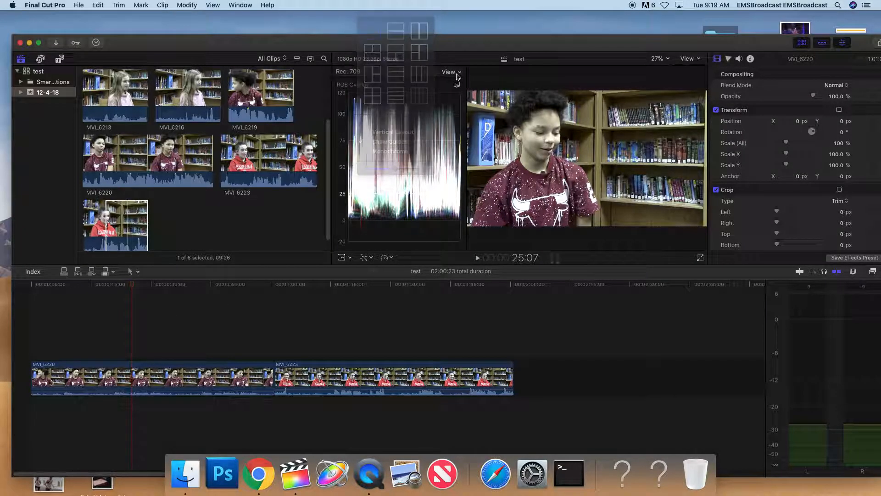
click(457, 84)
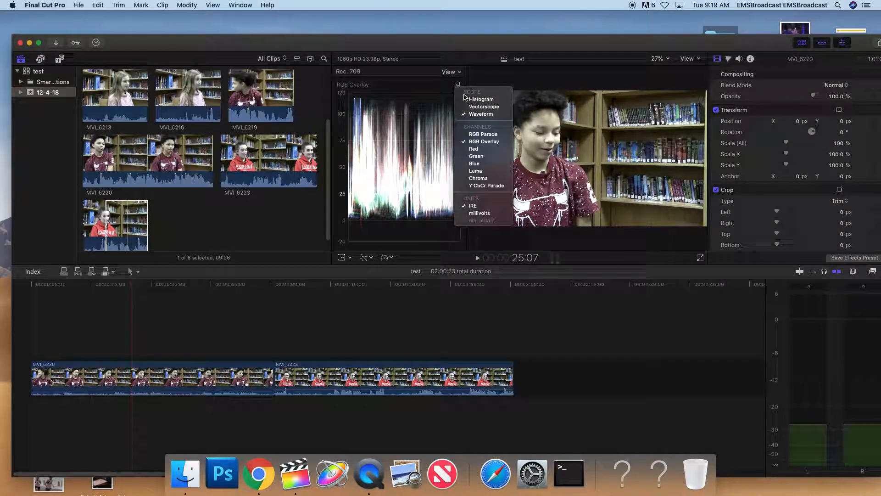
click(465, 171)
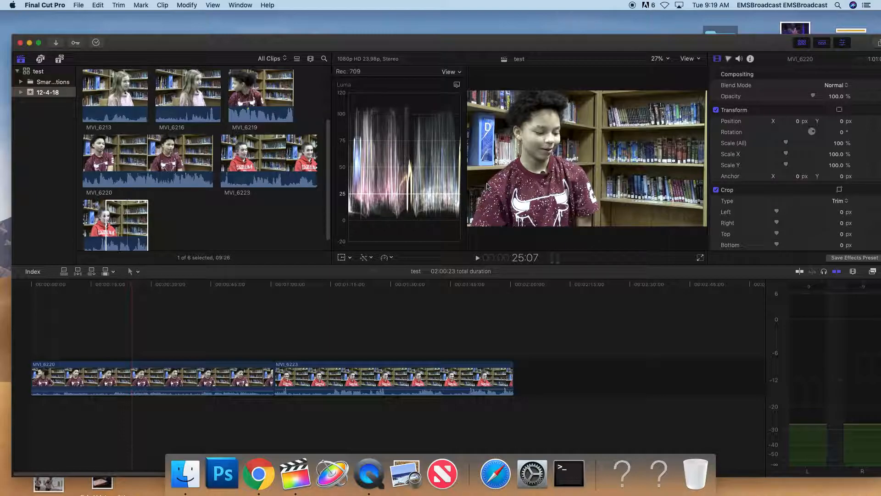
- Select the MVI_6220 clip, park the playhead at about 13:13, and move the window up so the whole inspector is visible
click(119, 365)
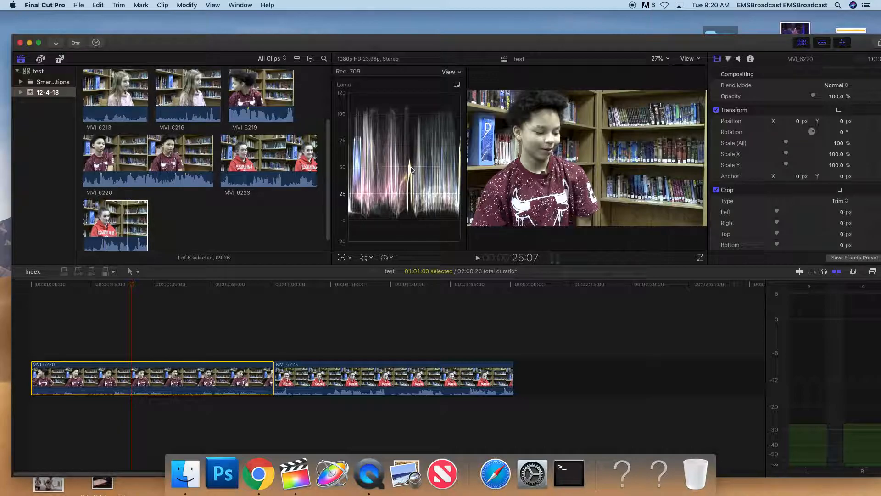
mouse_move(133, 286)
mouse_down()
mouse_move(274, 288)
mouse_move(59, 292)
mouse_move(131, 294)
mouse_up()
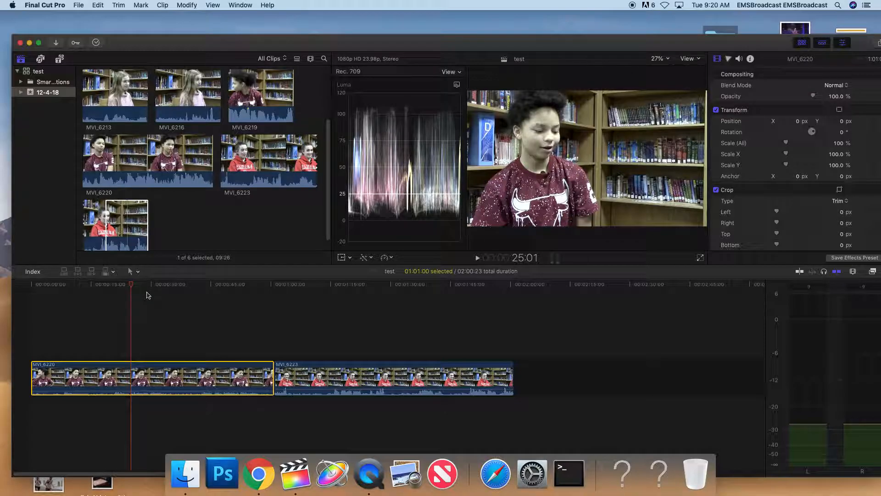
drag(131, 286, 87, 302)
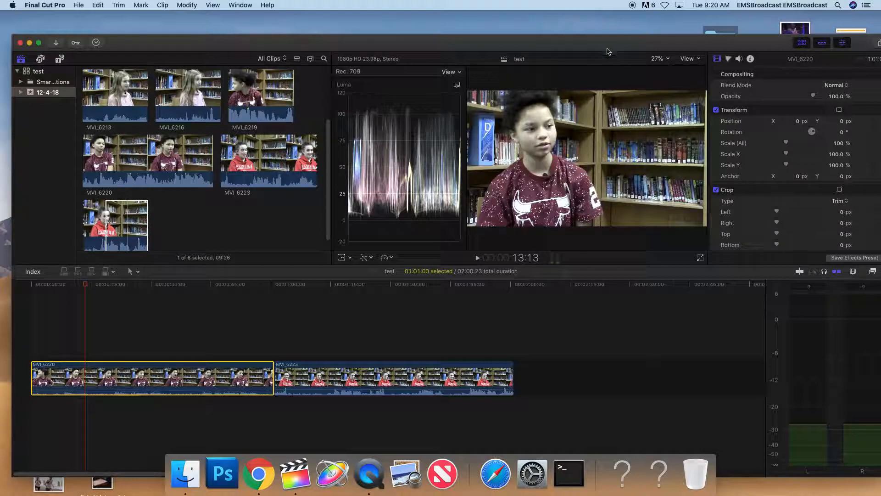
drag(577, 47, 569, 34)
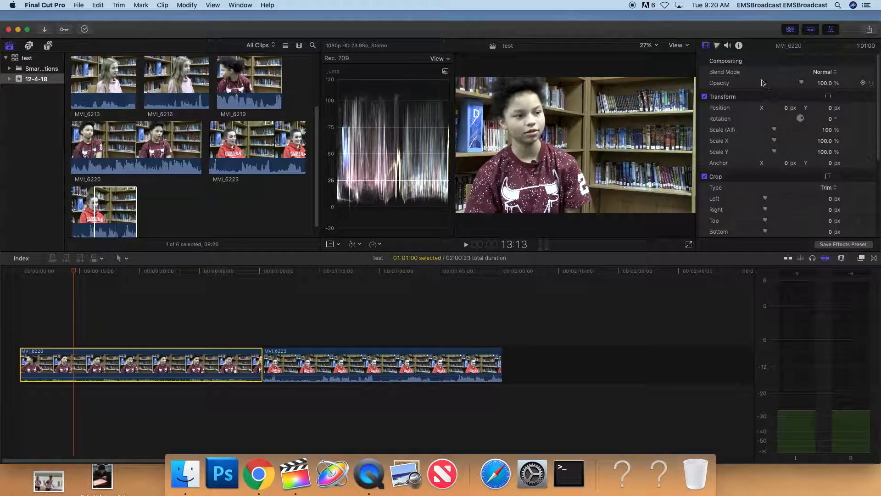
- Lower the shadows exposure of the MVI_6220 clip to -8% in the color board, judging it against the Luma waveform
click(718, 46)
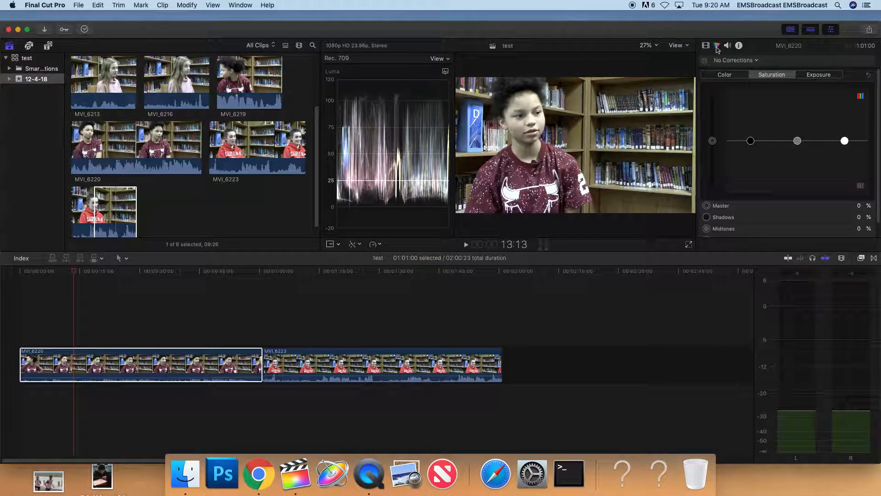
click(819, 78)
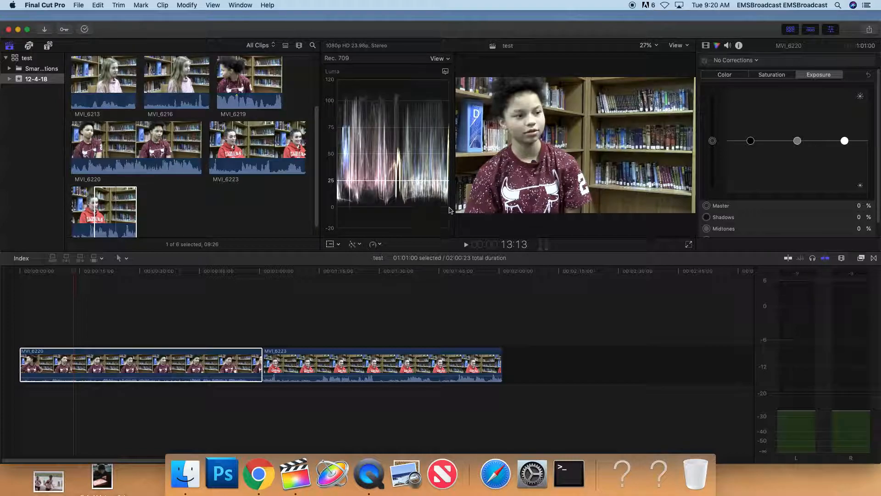
click(750, 140)
drag(751, 145, 752, 147)
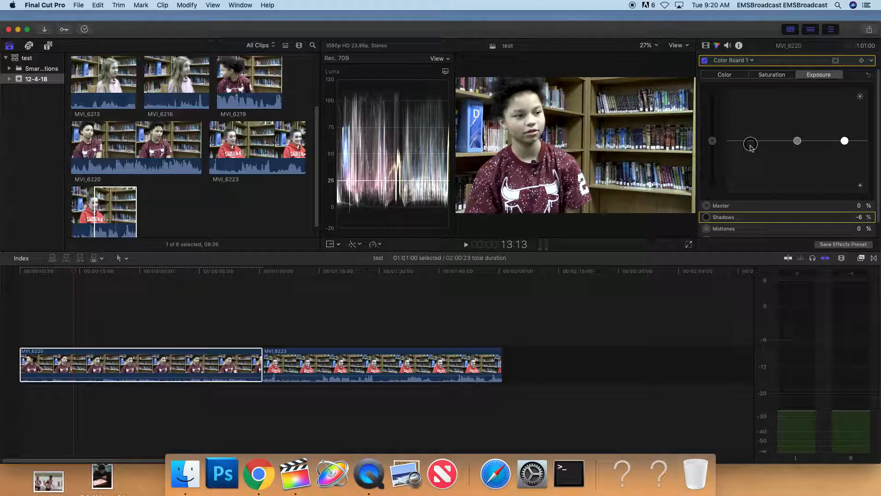
drag(752, 147, 751, 144)
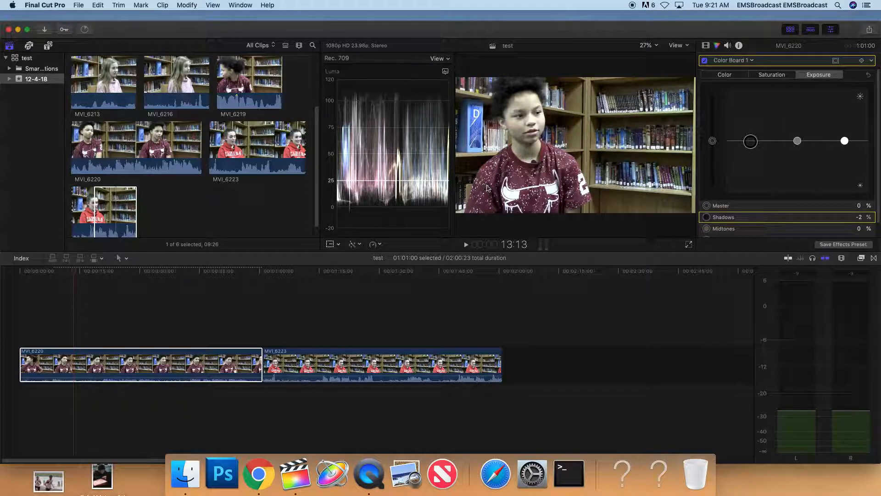
drag(750, 146, 749, 153)
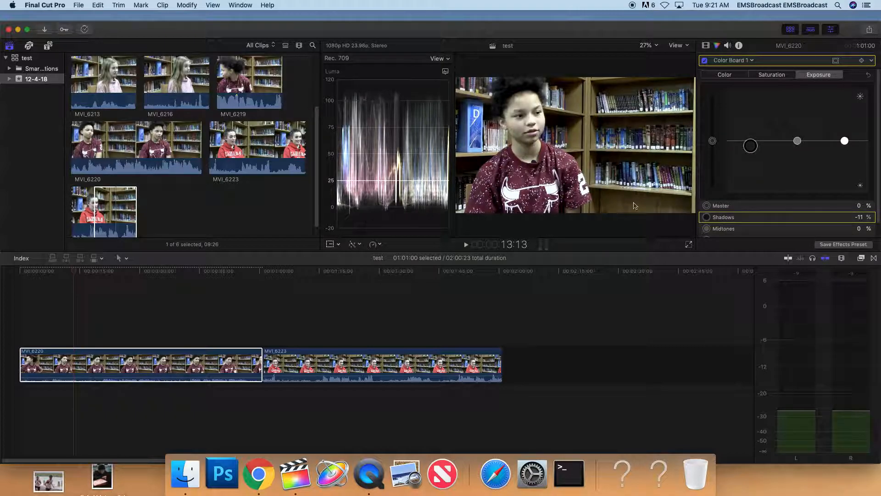
drag(750, 156, 751, 153)
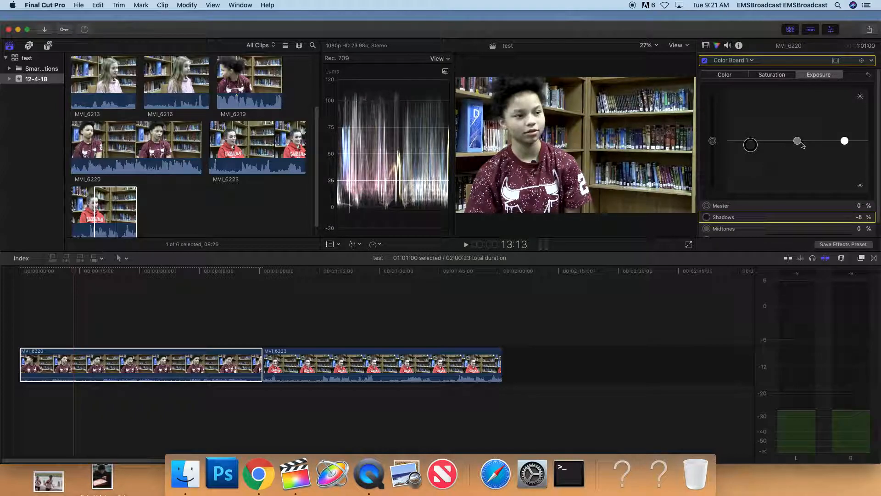
- Raise the midtones exposure of the MVI_6220 clip to 7% and fine-tune its highlights exposure
mouse_move(799, 145)
mouse_down()
mouse_move(797, 133)
mouse_move(797, 140)
mouse_up()
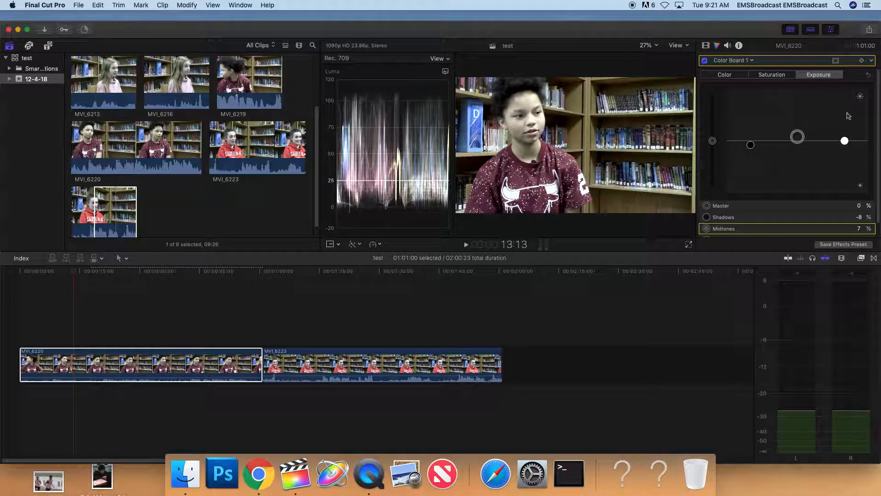
click(845, 141)
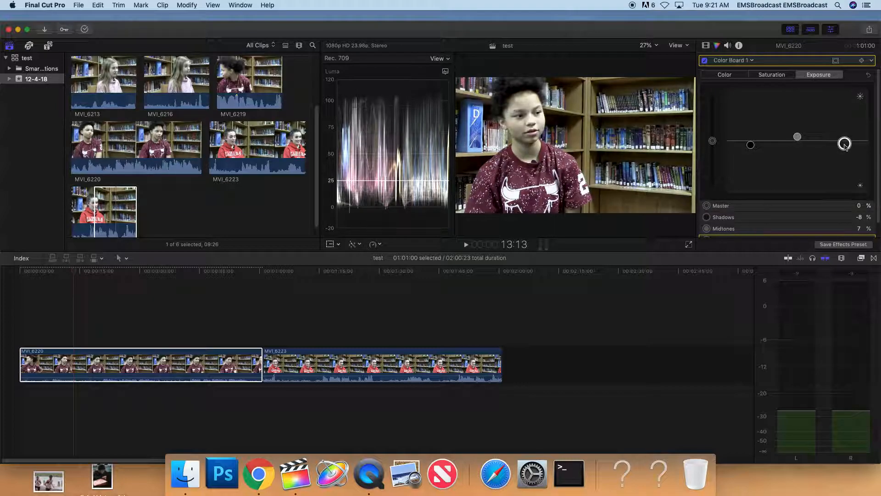
mouse_move(846, 141)
mouse_down()
mouse_move(846, 150)
mouse_move(845, 142)
mouse_up()
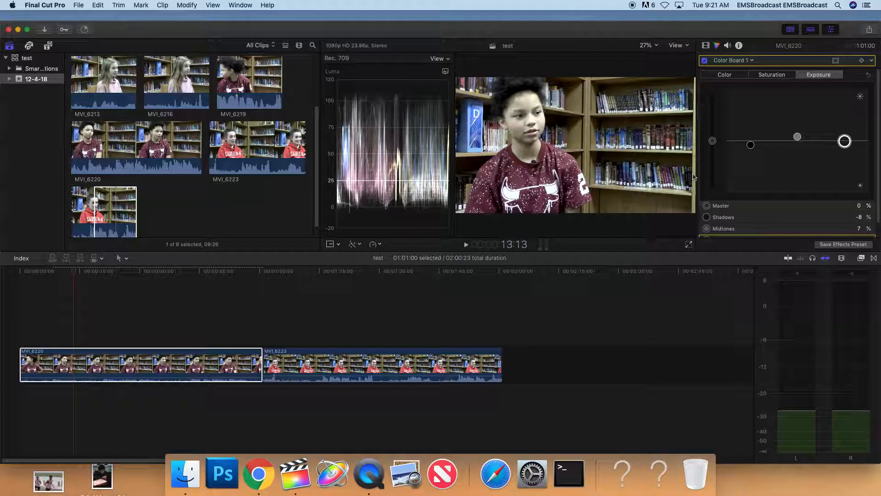
- Turn the Color Board 1 correction off and on to compare the exposure before and after
click(705, 62)
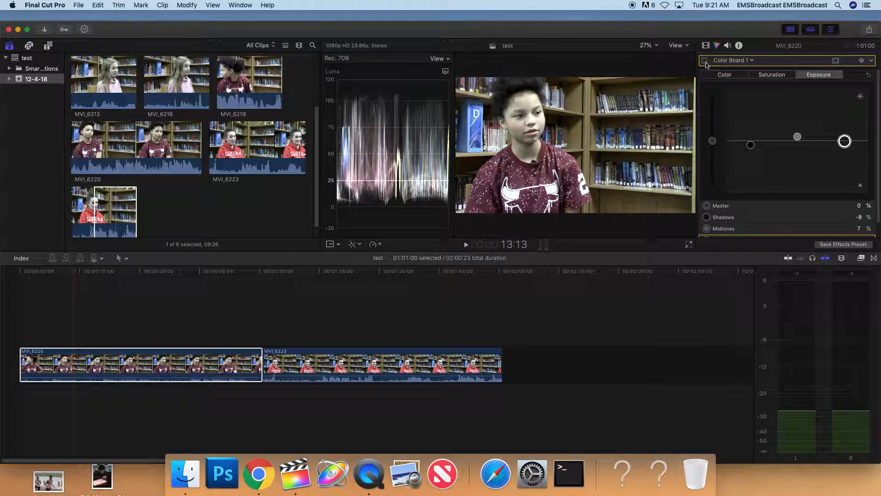
click(705, 61)
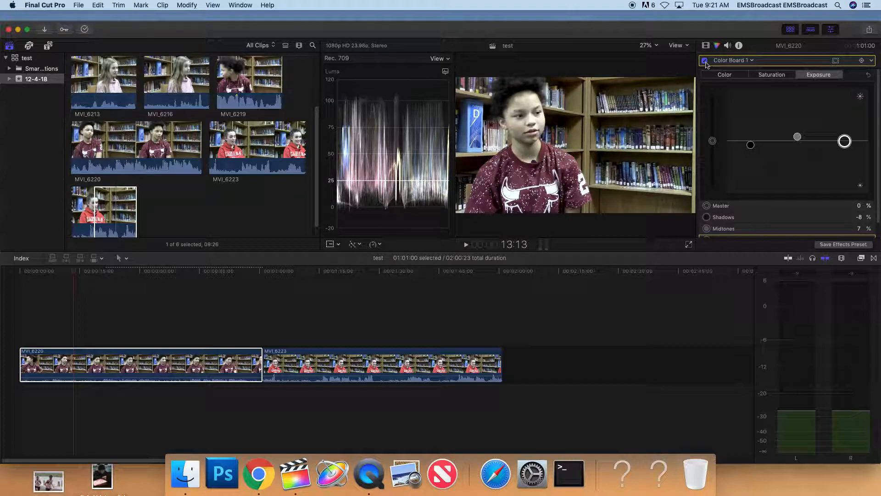
click(706, 61)
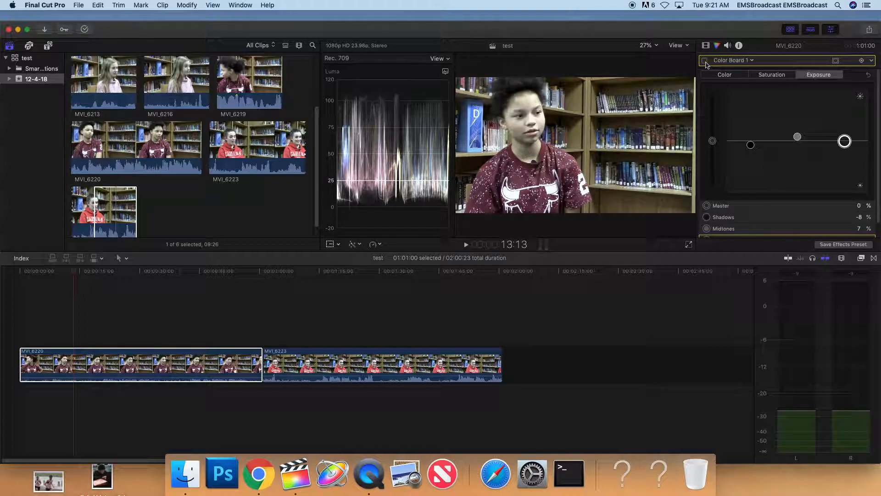
click(705, 61)
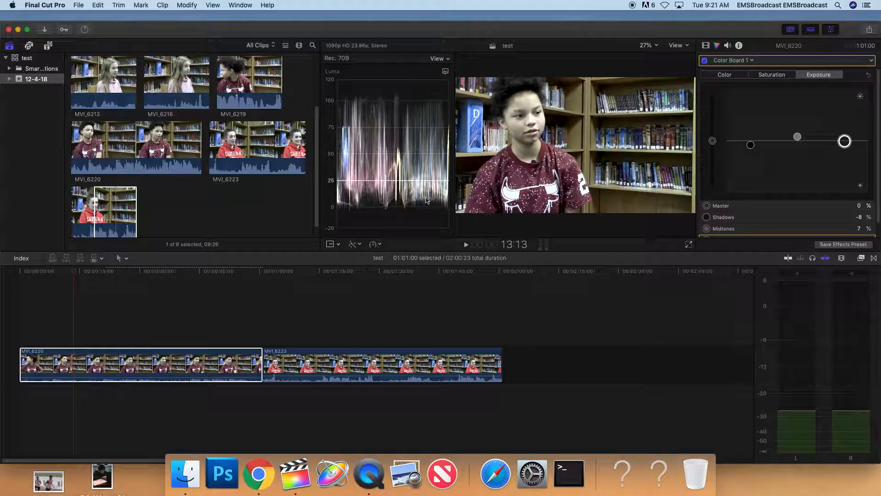
- Raise the MVI_6220 clip's saturation to 18% for shadows and 30% for midtones, and increase the highlights saturation
click(772, 76)
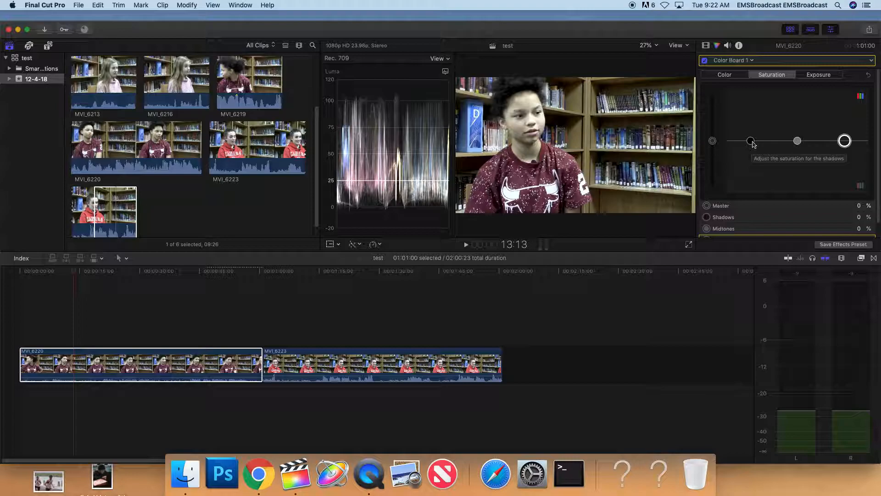
drag(752, 142, 797, 126)
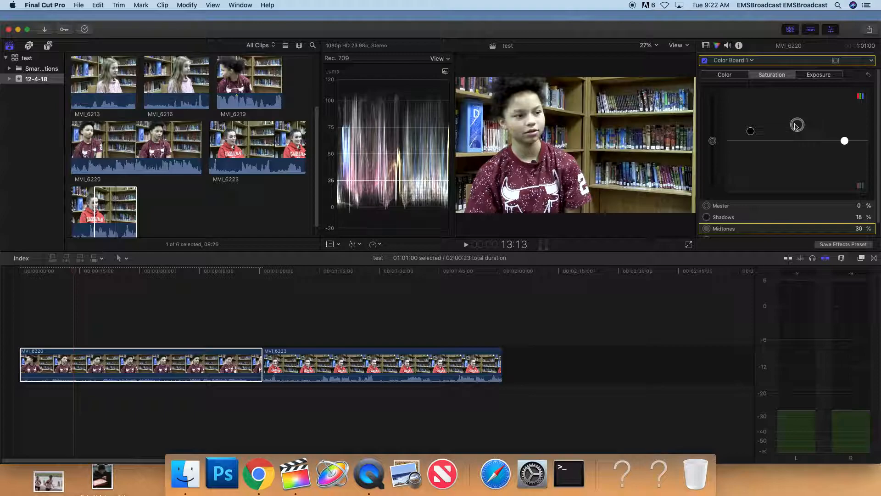
click(844, 141)
mouse_move(844, 137)
mouse_down()
mouse_move(845, 124)
mouse_move(845, 160)
mouse_move(845, 117)
mouse_move(844, 132)
mouse_up()
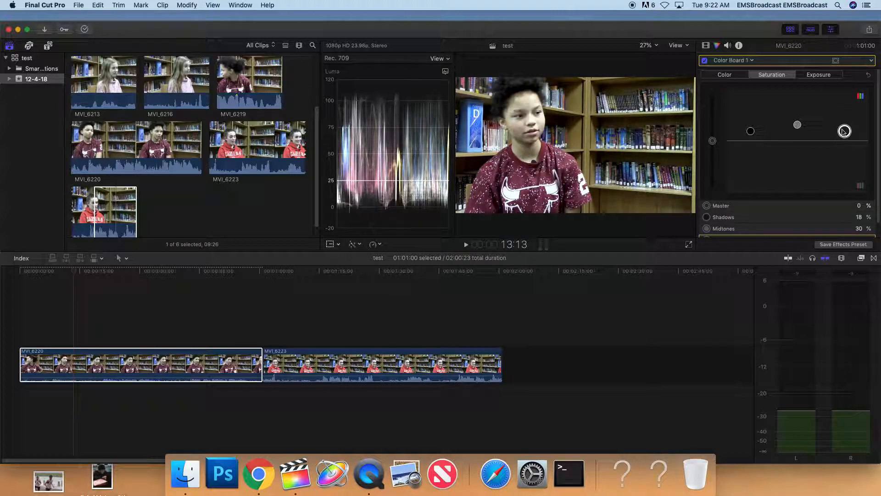
- Compare the MVI_6220 clip with and without Color Board 1, and check the corrected picture at about 36:13
click(705, 61)
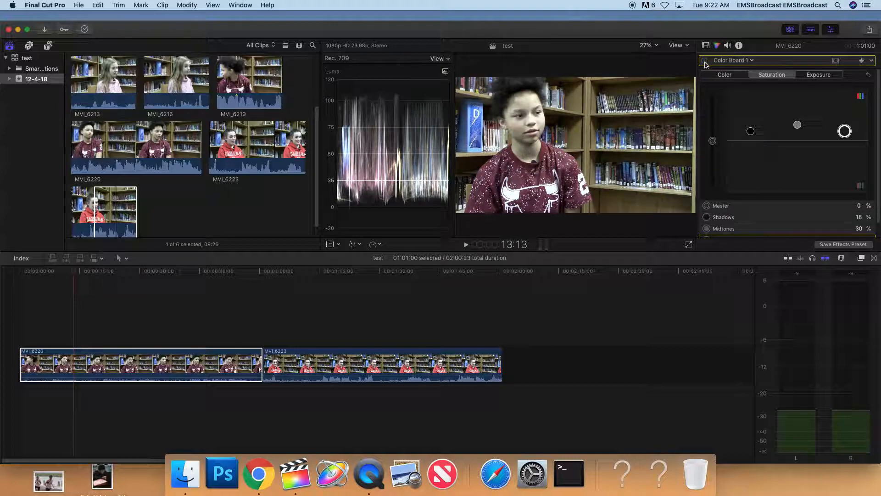
click(705, 60)
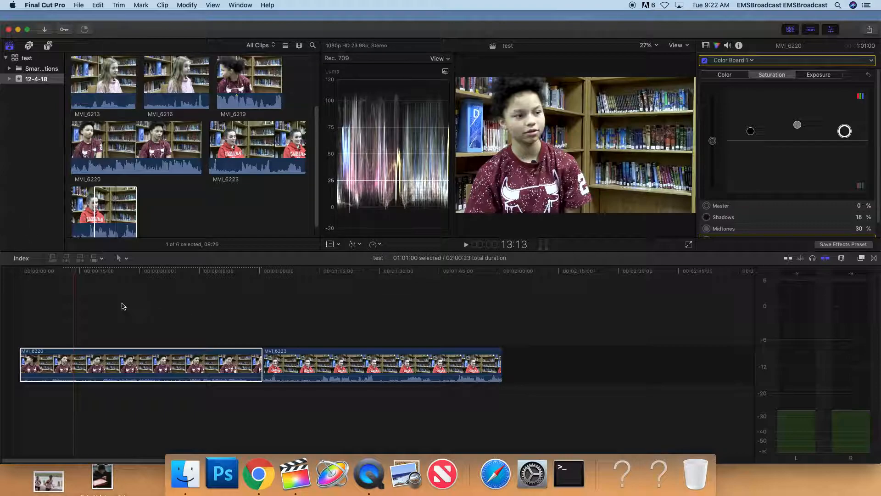
drag(75, 274, 165, 274)
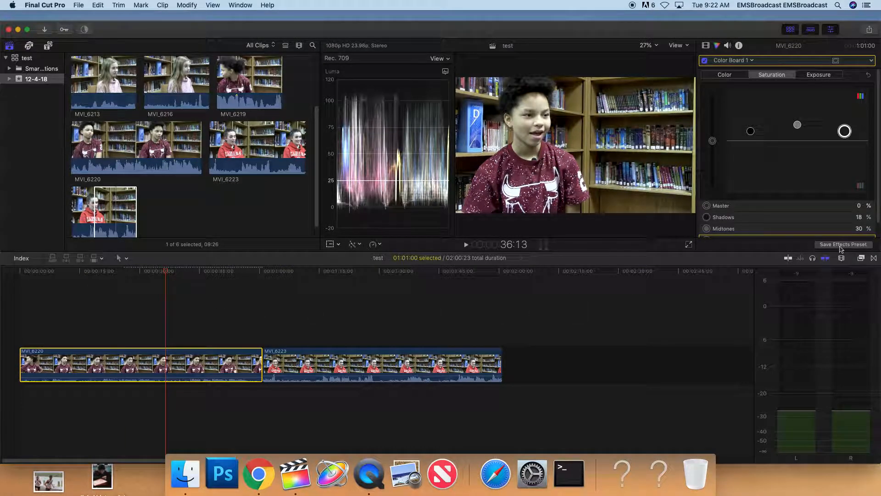
scroll(787, 142, down, 2)
scroll(787, 142, up, 2)
- Compare the uncorrected MVI_6223 clip at about 1:18:10 with the corrected MVI_6220 clip at about 37:17
click(333, 272)
click(374, 360)
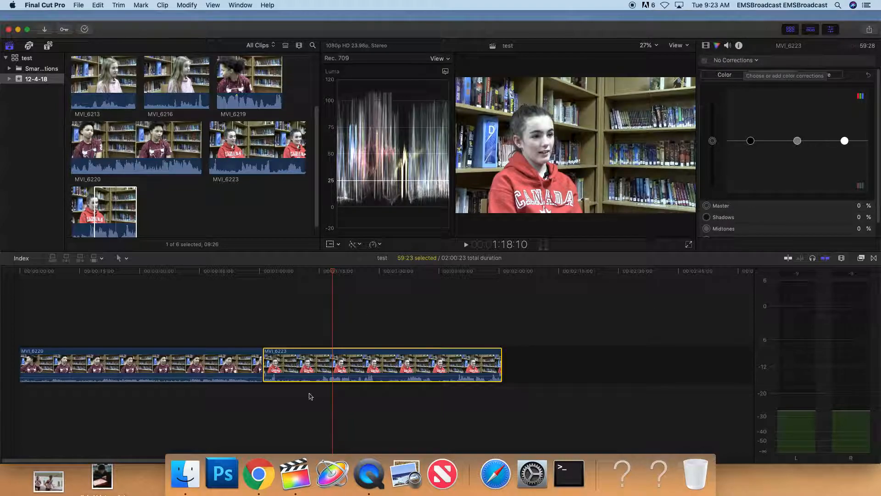
drag(334, 274, 204, 284)
click(172, 307)
click(183, 353)
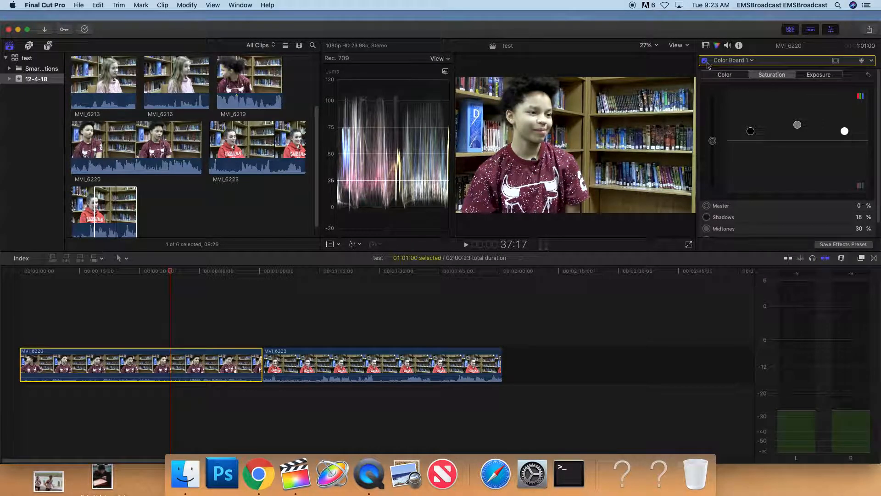
- Set the MVI_6223 clip's exposure to -7% for shadows and -1% for midtones, judging the picture at 1:24:04
drag(171, 271, 355, 271)
click(379, 350)
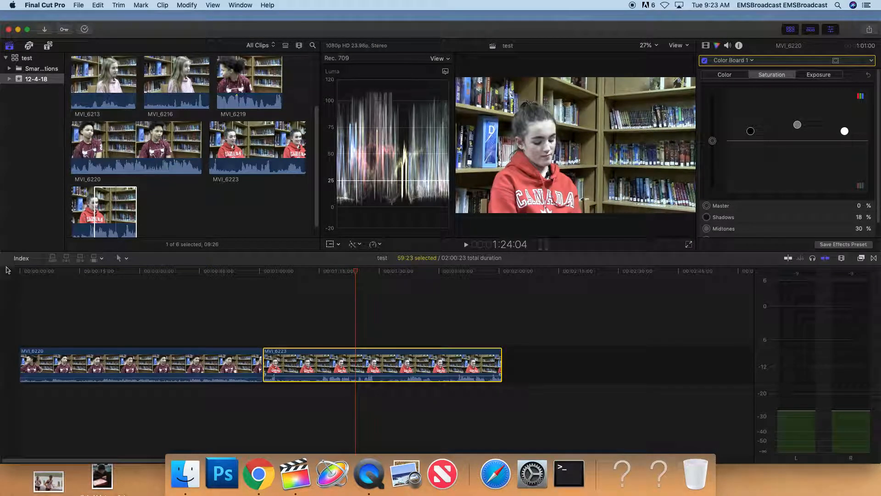
click(819, 75)
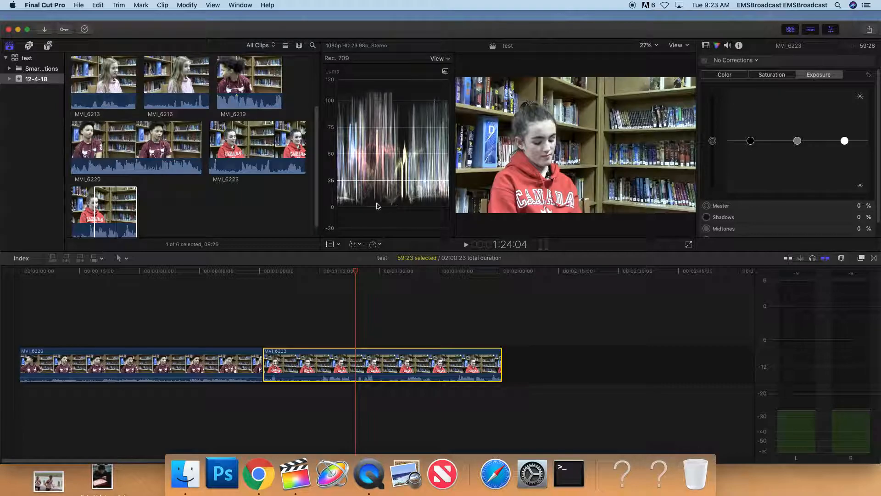
drag(750, 145, 751, 147)
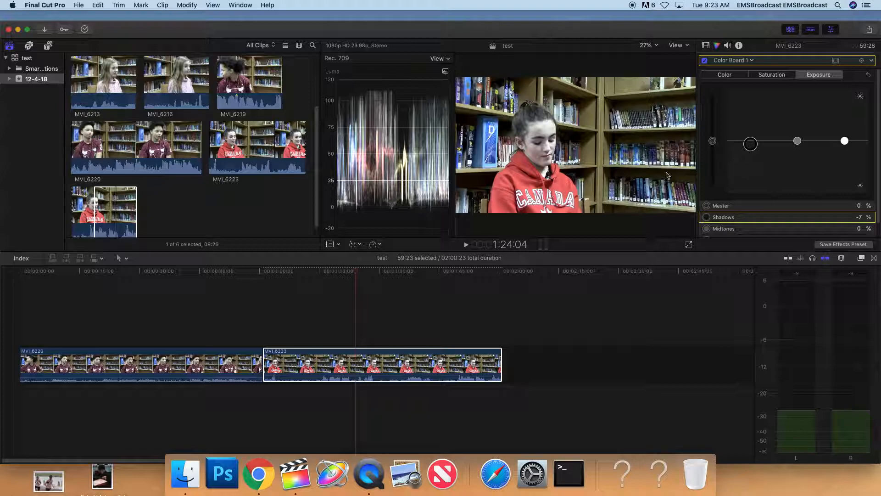
drag(799, 145, 846, 141)
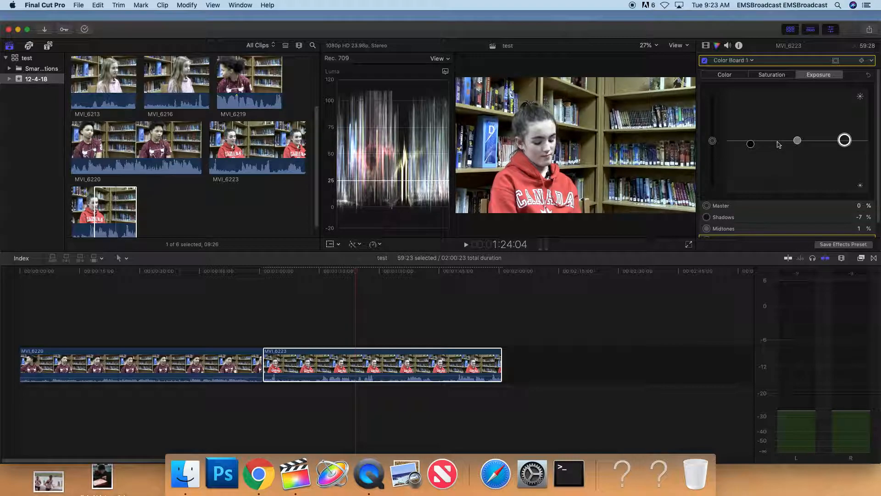
drag(797, 140, 797, 141)
- Set the MVI_6223 clip's saturation to 11% master, 6% shadows and 16% midtones, and raise the highlights saturation
click(772, 75)
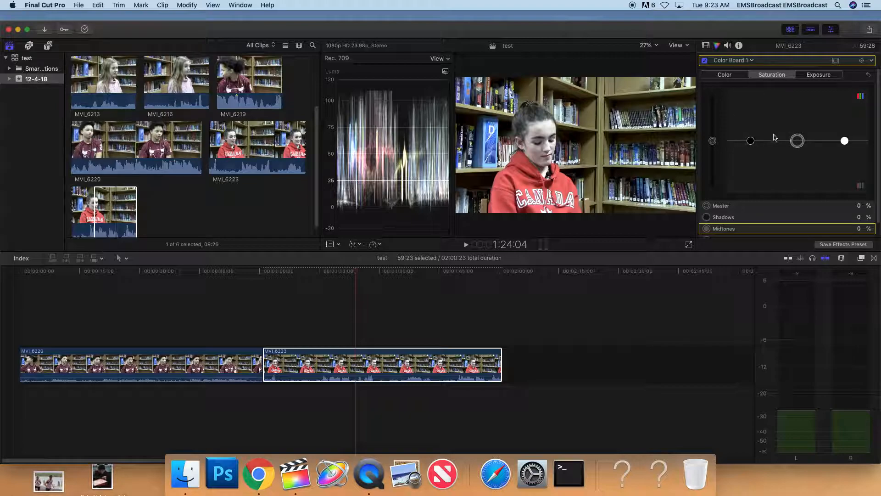
drag(751, 141, 844, 146)
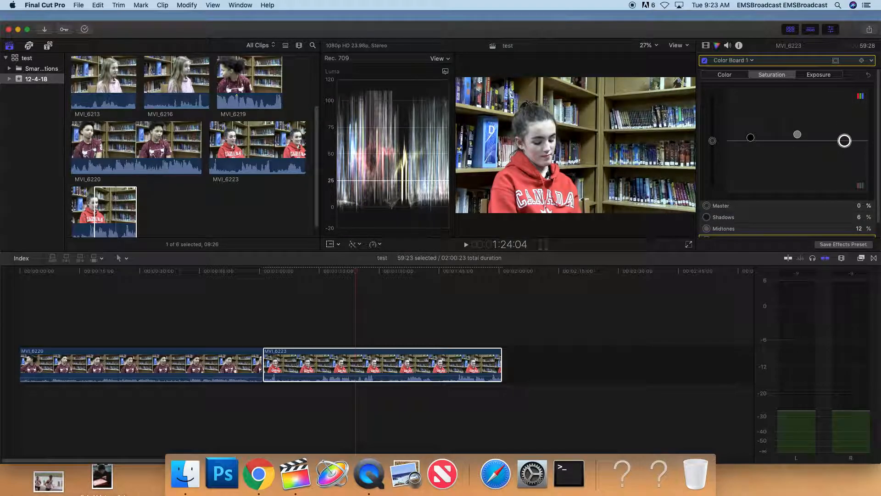
mouse_move(716, 147)
mouse_down()
mouse_move(715, 168)
mouse_move(716, 117)
mouse_move(711, 149)
mouse_move(711, 138)
mouse_up()
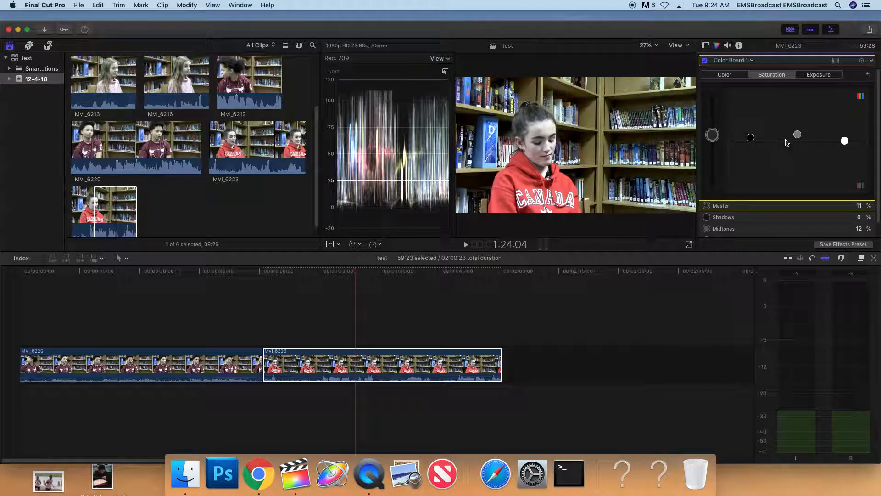
drag(797, 135, 844, 120)
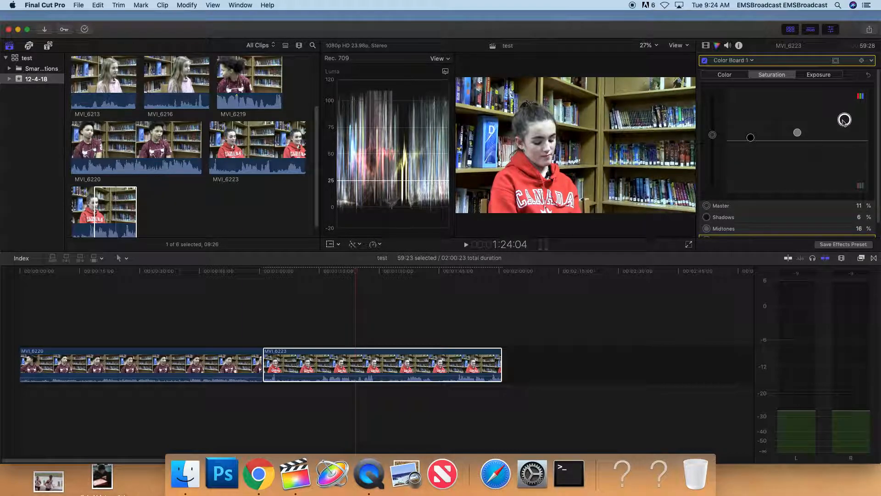
- Compare the MVI_6223 clip with and without Color Board 1, and check it against the corrected MVI_6220 clip
click(705, 62)
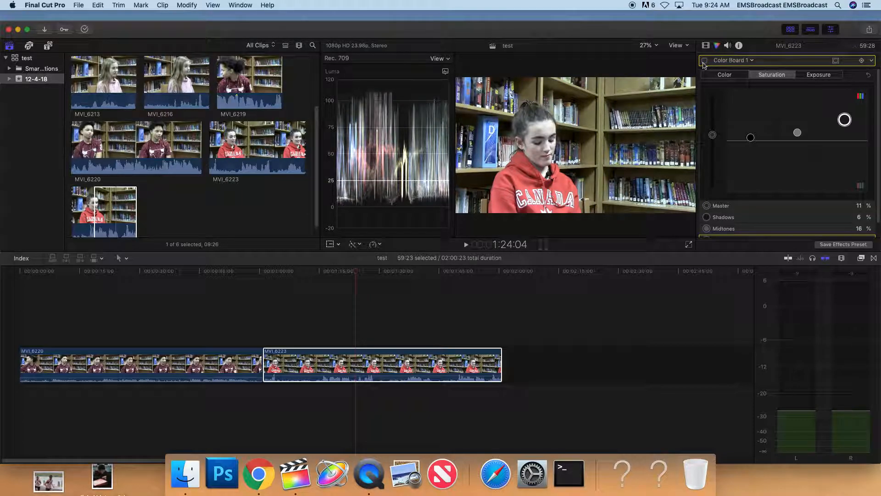
click(704, 61)
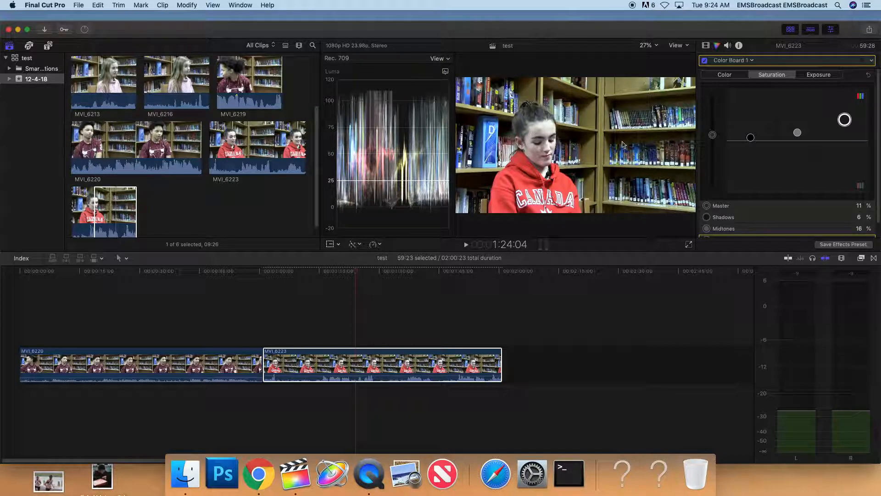
click(407, 321)
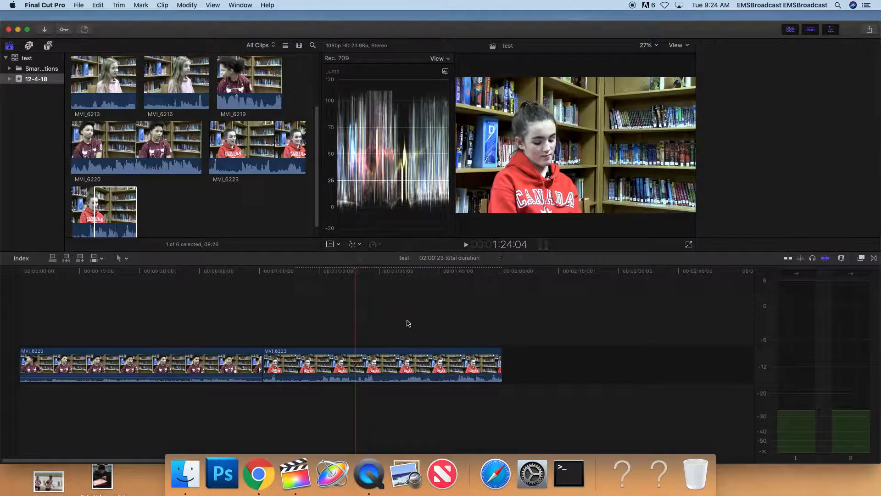
click(213, 323)
click(310, 315)
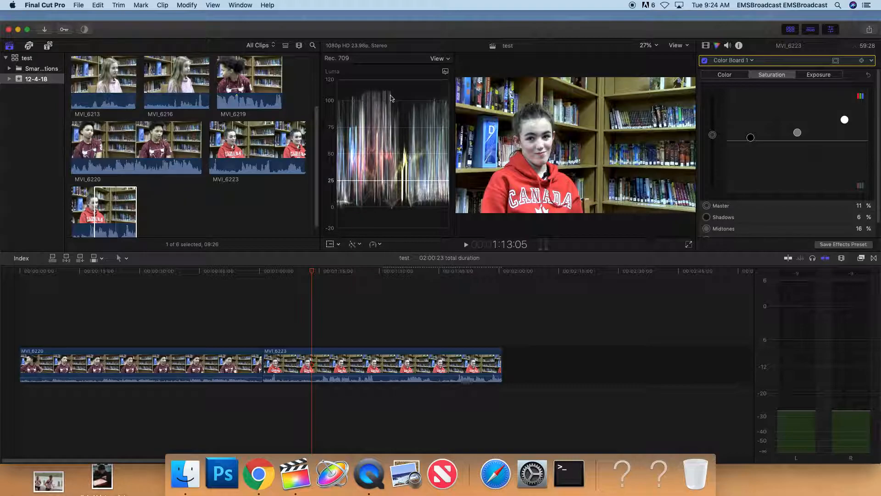
- At 1:11:15, lower the MVI_6223 clip's highlights exposure until the Luma waveform peaks at about 100, and slightly raise the highlights saturation
drag(312, 274, 307, 302)
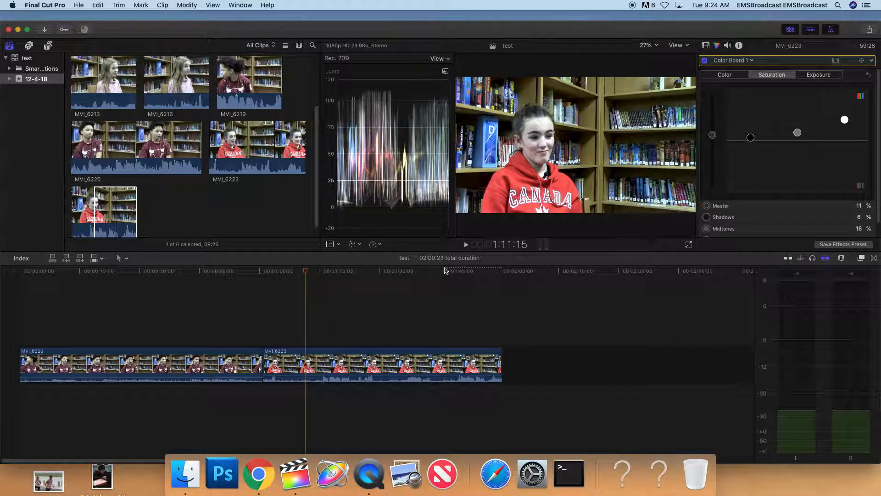
drag(845, 120, 845, 148)
click(821, 79)
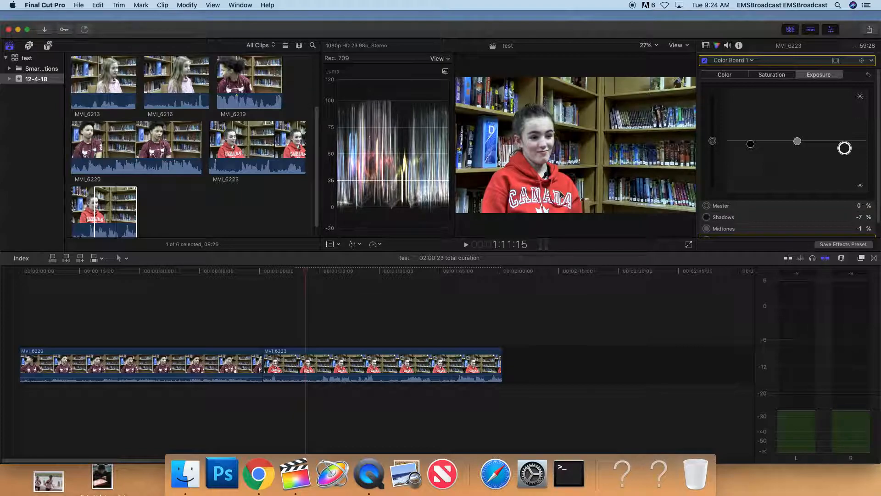
- Turn Color Board 1 off and on at 1:11:15 to compare MVI_6223 before and after, and review its saturation settings
click(705, 61)
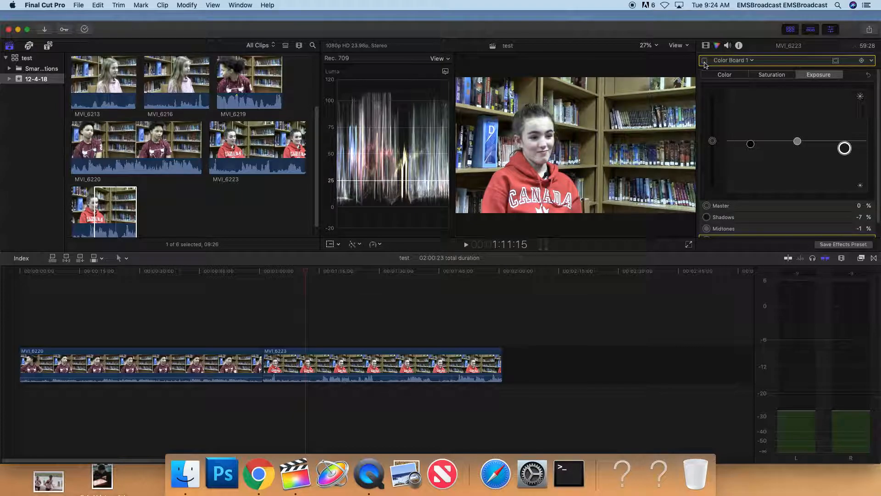
click(705, 61)
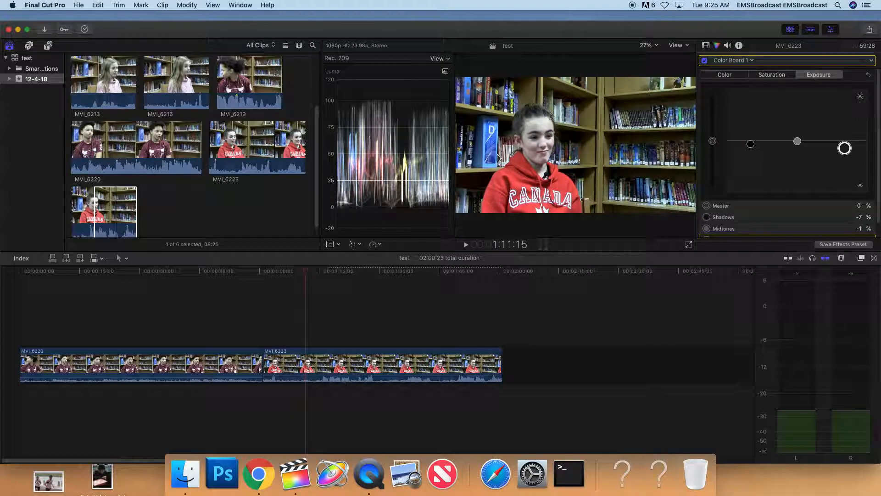
click(770, 77)
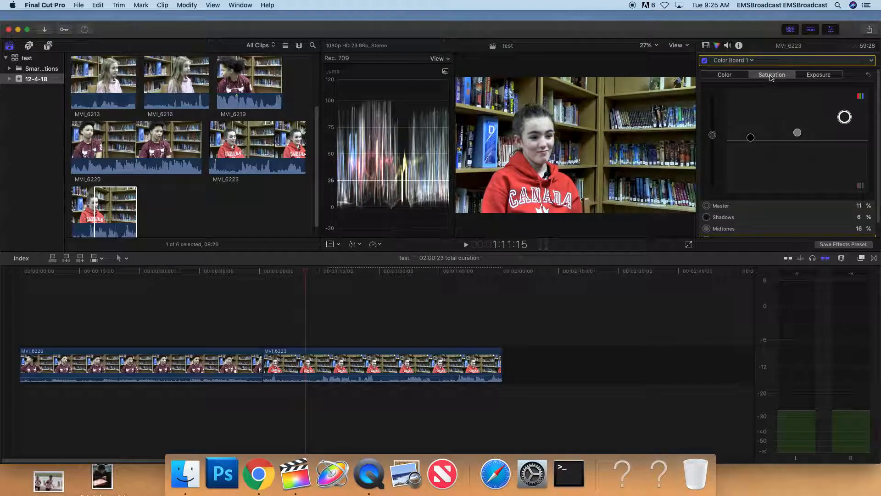
click(704, 61)
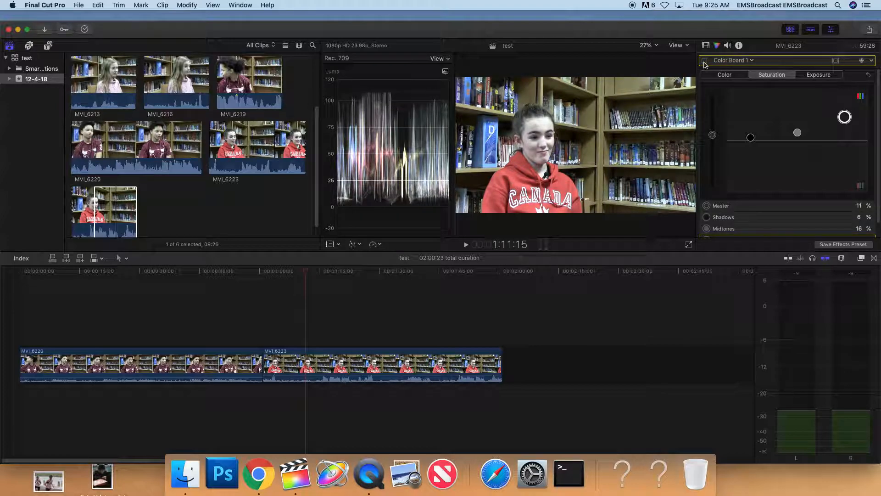
click(705, 60)
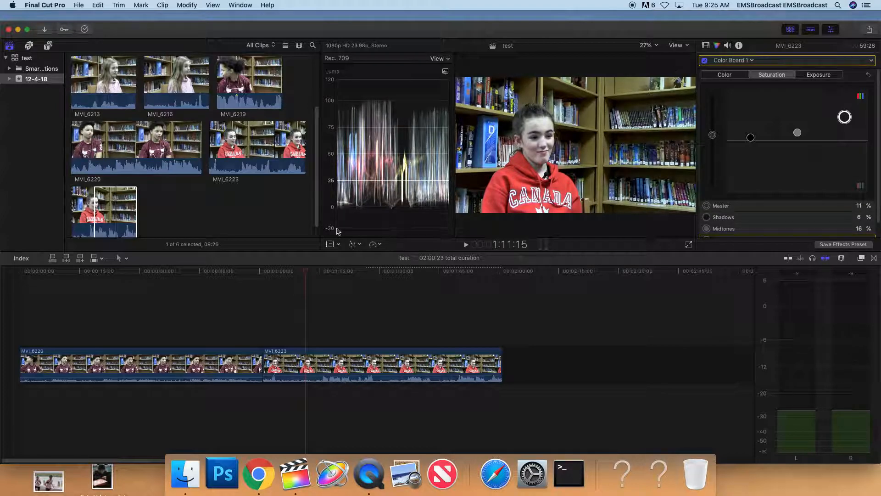
- Compare the MVI_6220 clip at 45:10 with and without Color Board 1, and view the corrected MVI_6223 clip at 1:25:18
click(202, 323)
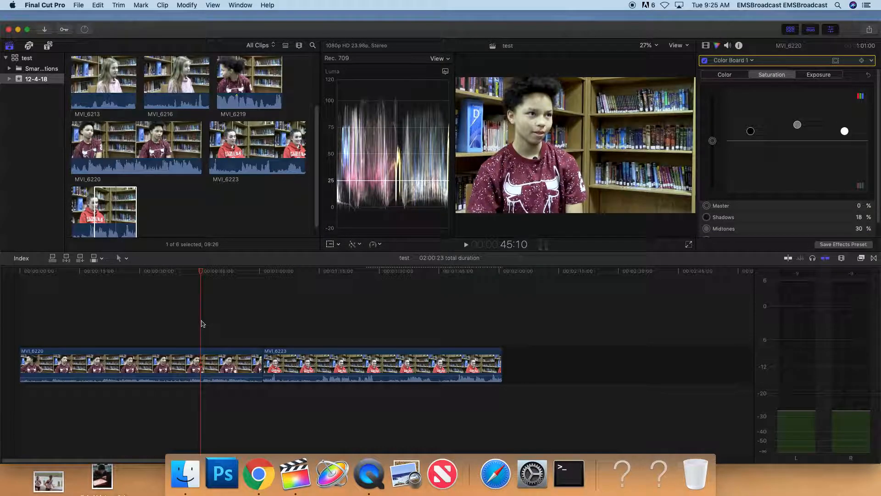
click(705, 60)
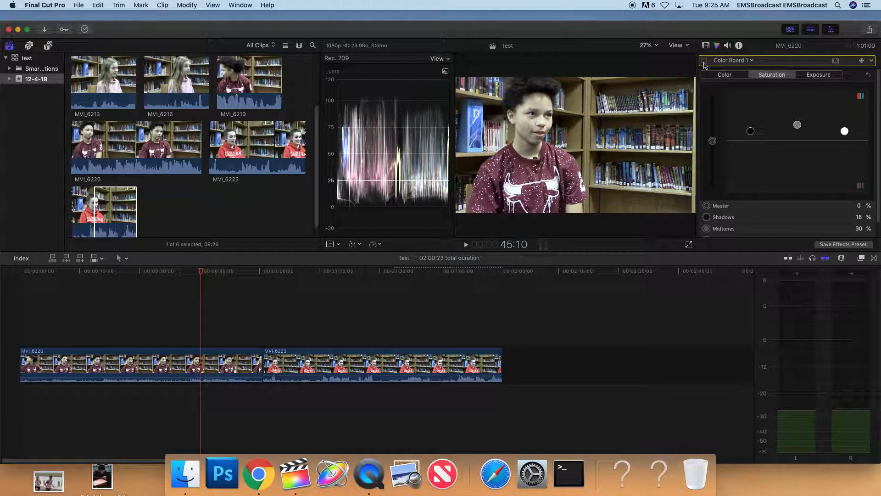
click(705, 61)
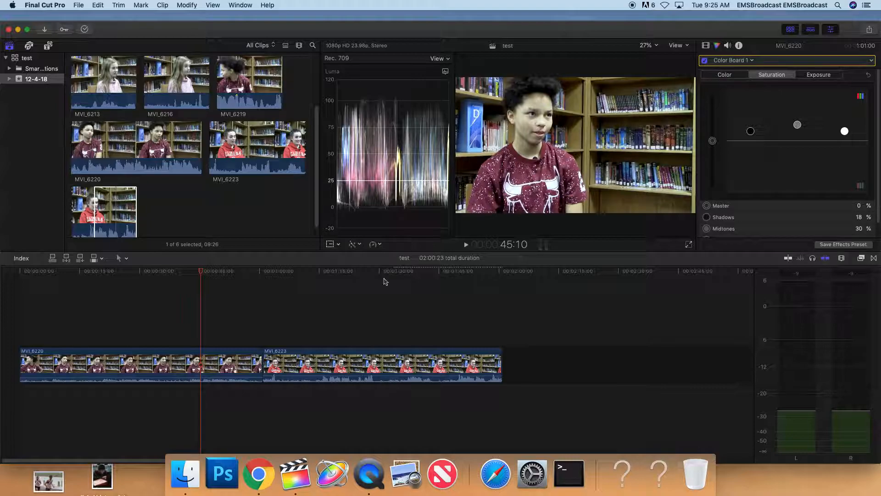
click(363, 310)
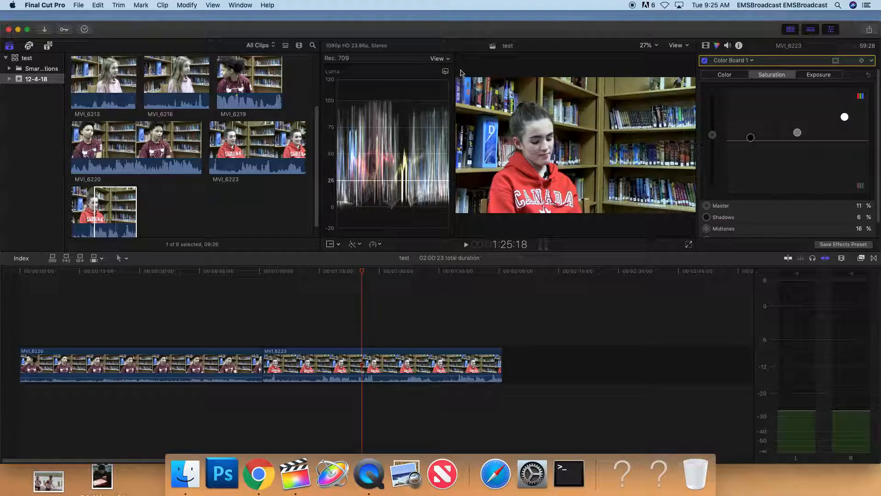
- Review the video scope options and the color, saturation and exposure settings of Color Board 1 on MVI_6223
click(446, 72)
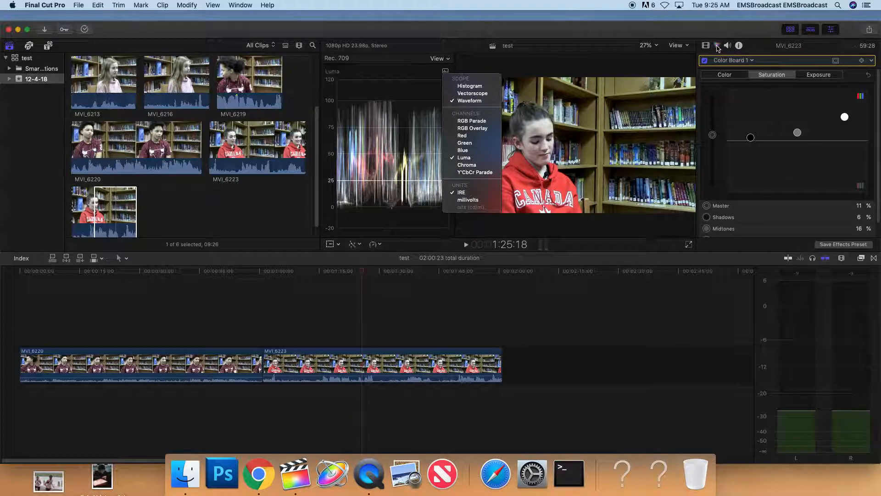
click(821, 79)
click(818, 76)
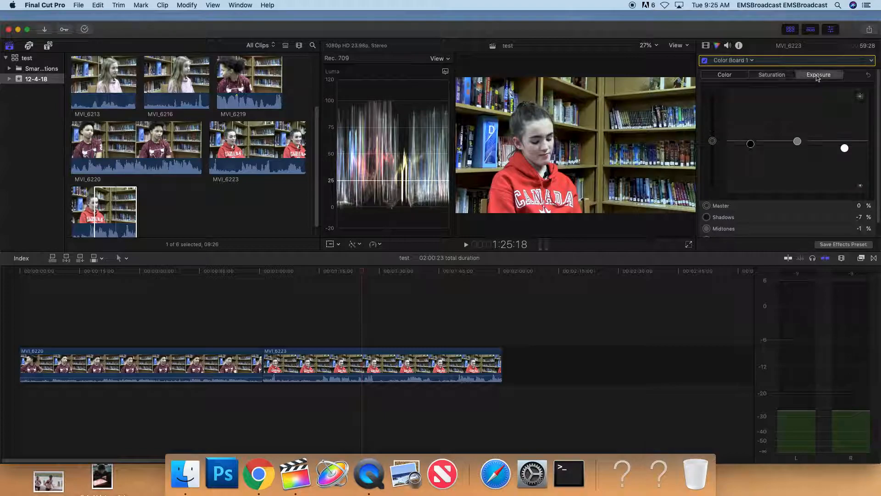
click(729, 76)
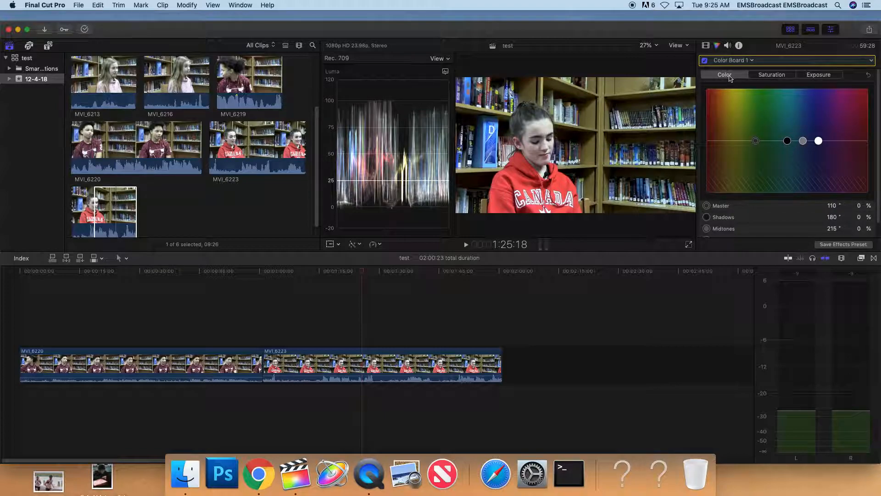
click(782, 78)
click(820, 76)
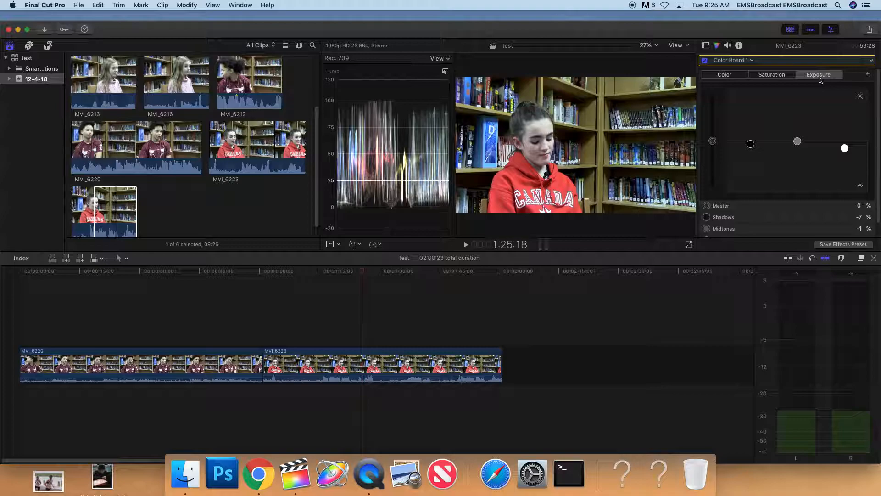
- Add a Color Wheels correction to MVI_6223 and slightly adjust the saturation of its shadows, highlights, midtones and master wheels
click(754, 61)
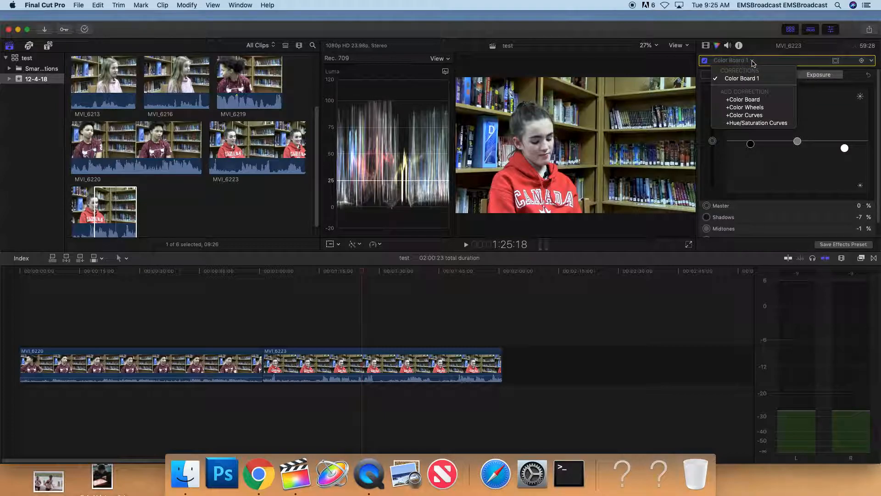
click(758, 108)
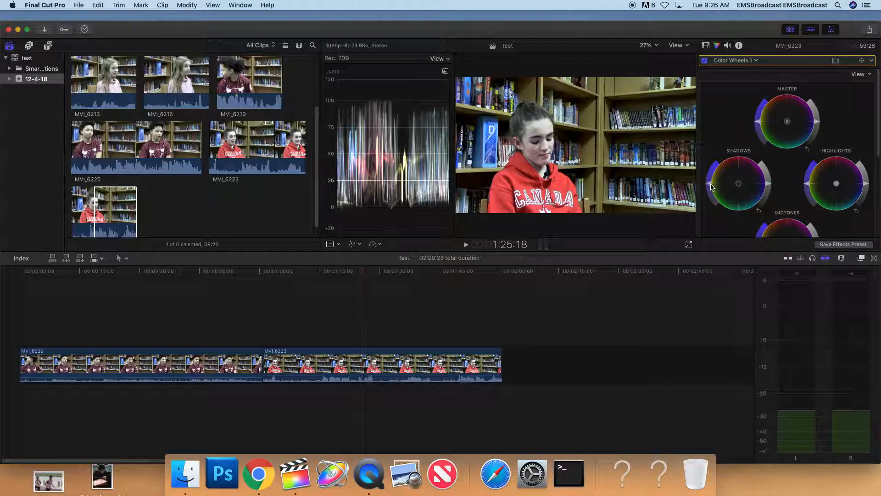
mouse_move(711, 187)
mouse_down()
mouse_move(715, 173)
mouse_move(712, 190)
mouse_move(712, 181)
mouse_up()
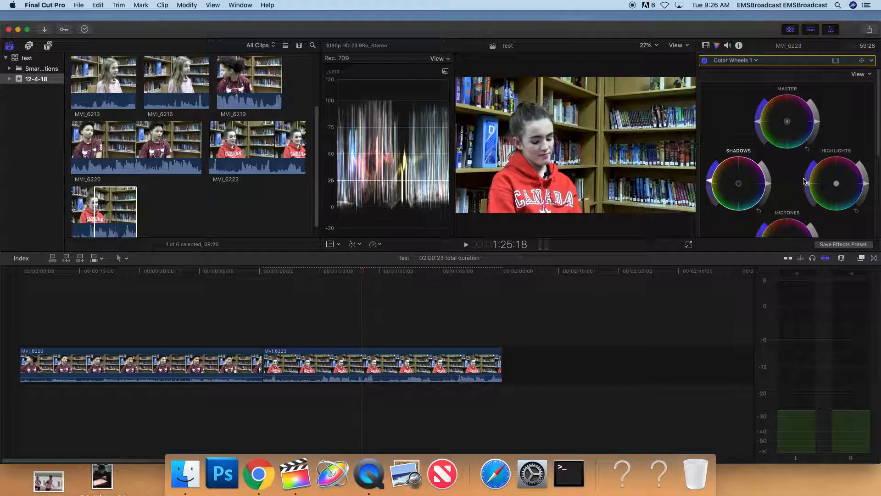
mouse_move(807, 184)
mouse_down()
mouse_move(809, 171)
mouse_move(808, 184)
mouse_up()
scroll(873, 151, down, 5)
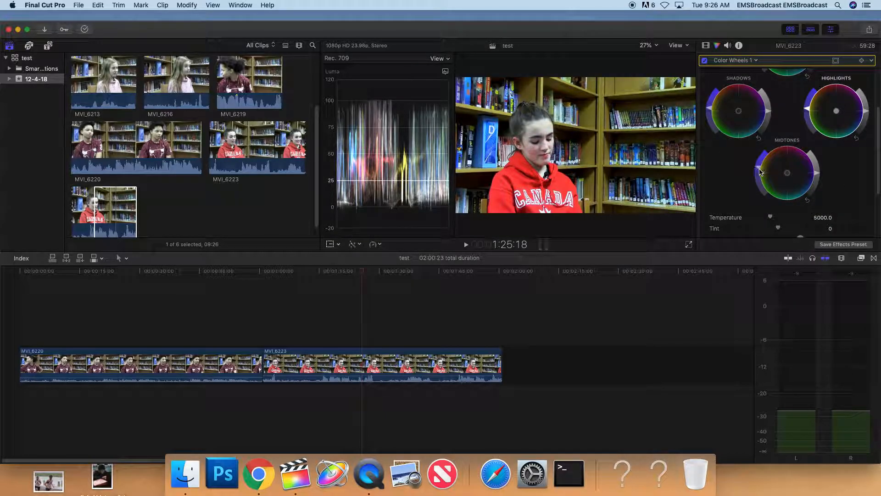
drag(759, 176, 759, 177)
scroll(878, 149, up, 5)
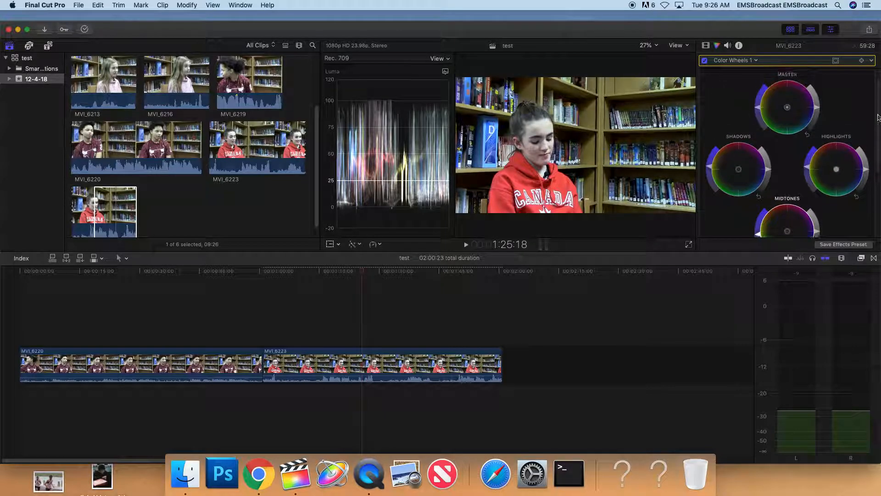
mouse_move(758, 122)
mouse_down()
mouse_move(761, 108)
mouse_move(759, 128)
mouse_move(761, 121)
mouse_up()
- Return to the Color Board 1 exposure settings of MVI_6223 and bring the test project into view in the browser
click(754, 62)
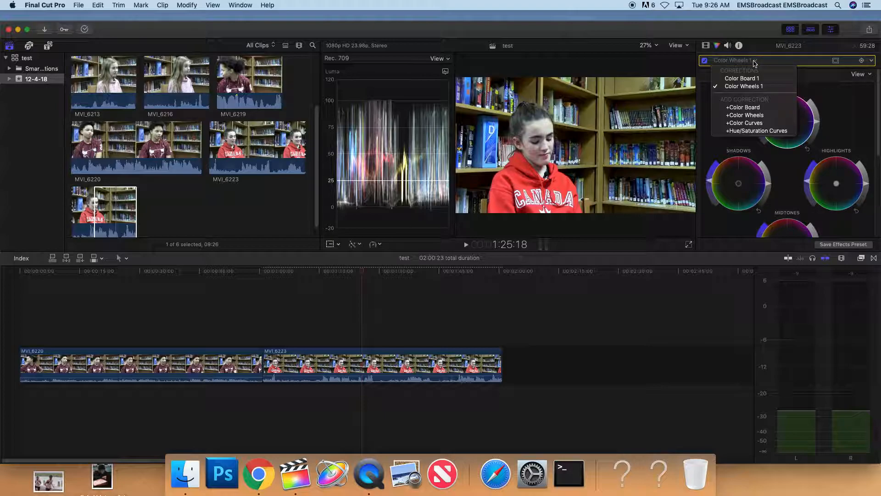
click(740, 79)
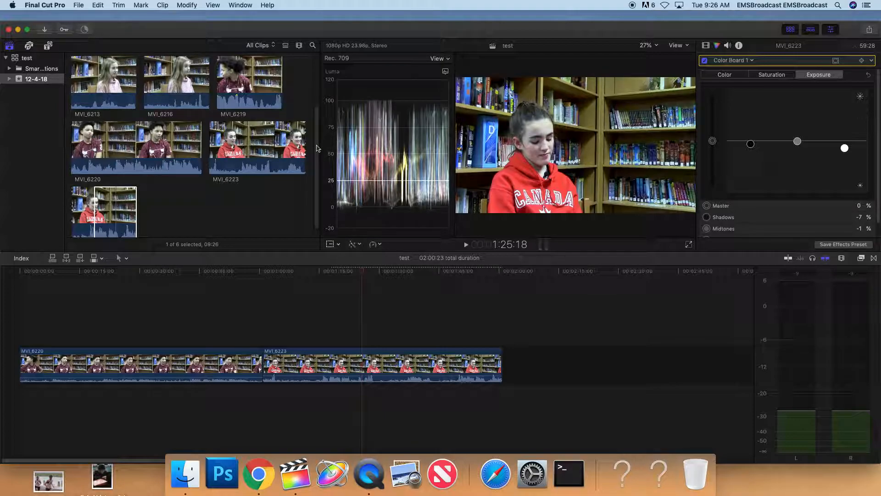
scroll(316, 146, up, 4)
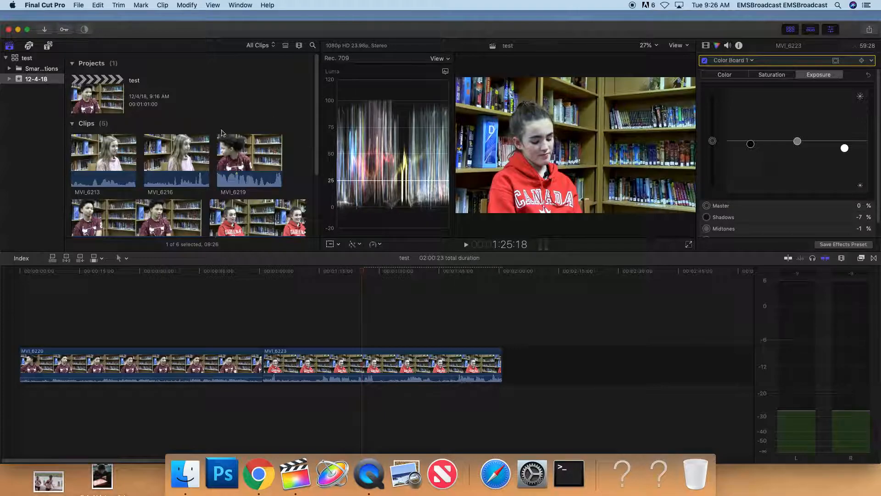